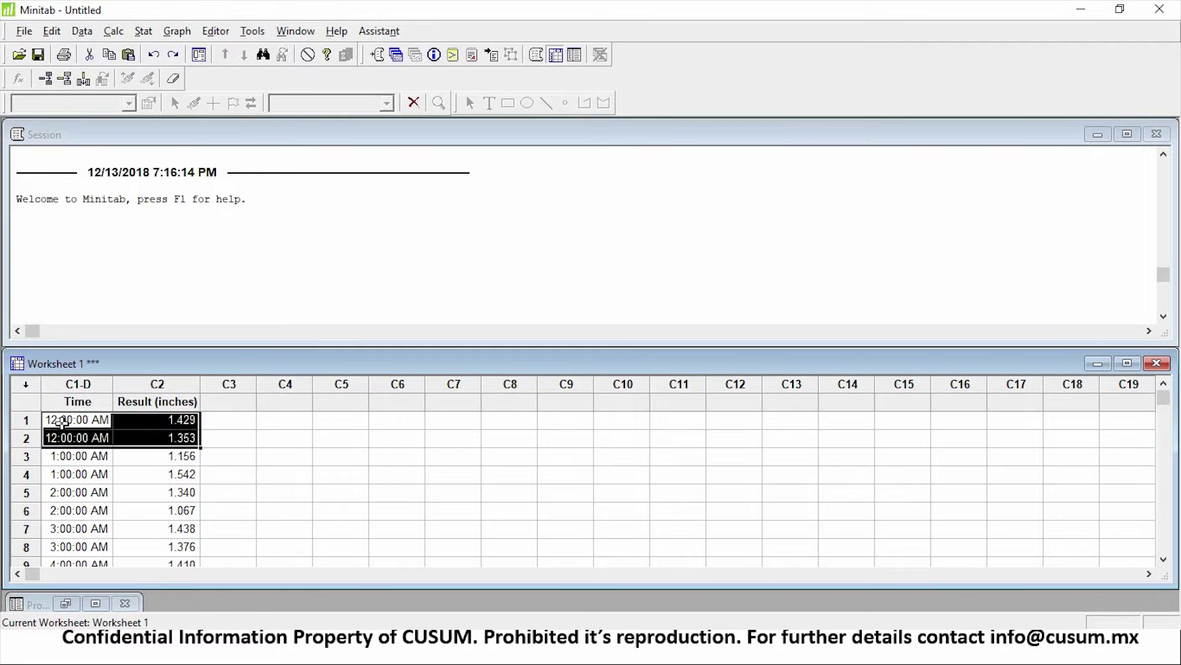
Examine the hourly subgroups of two results each in the first rows of the Time and Result (inches) columns.
key("Down")
key("Down")
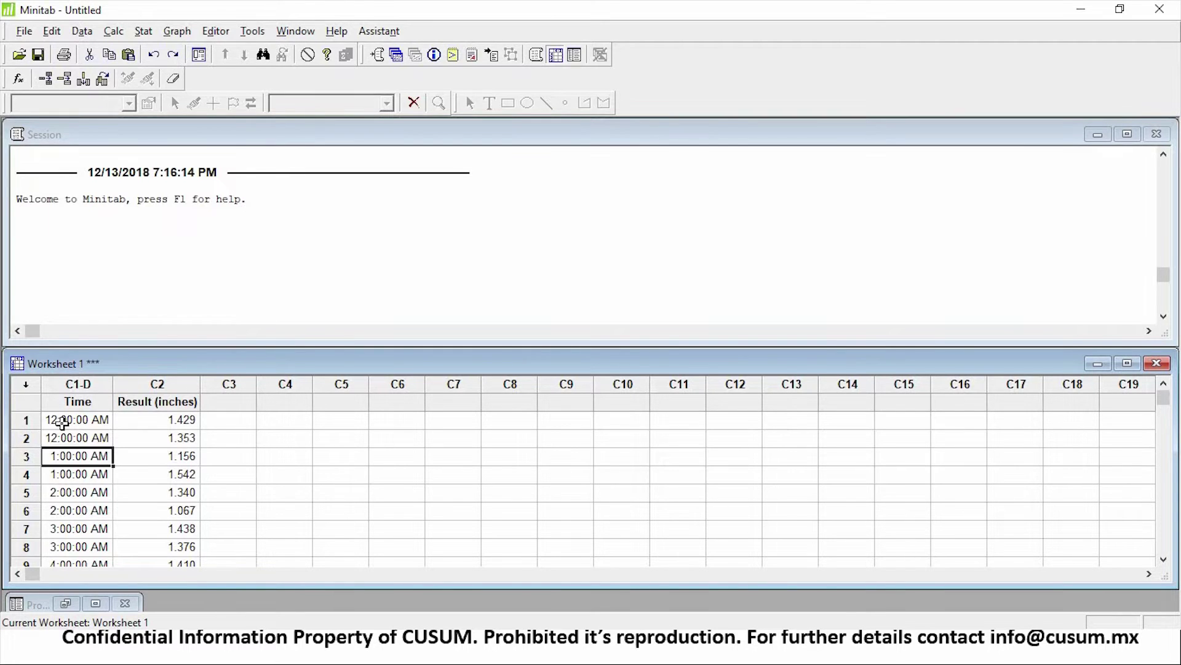
key("shift+Down")
key("shift+Right")
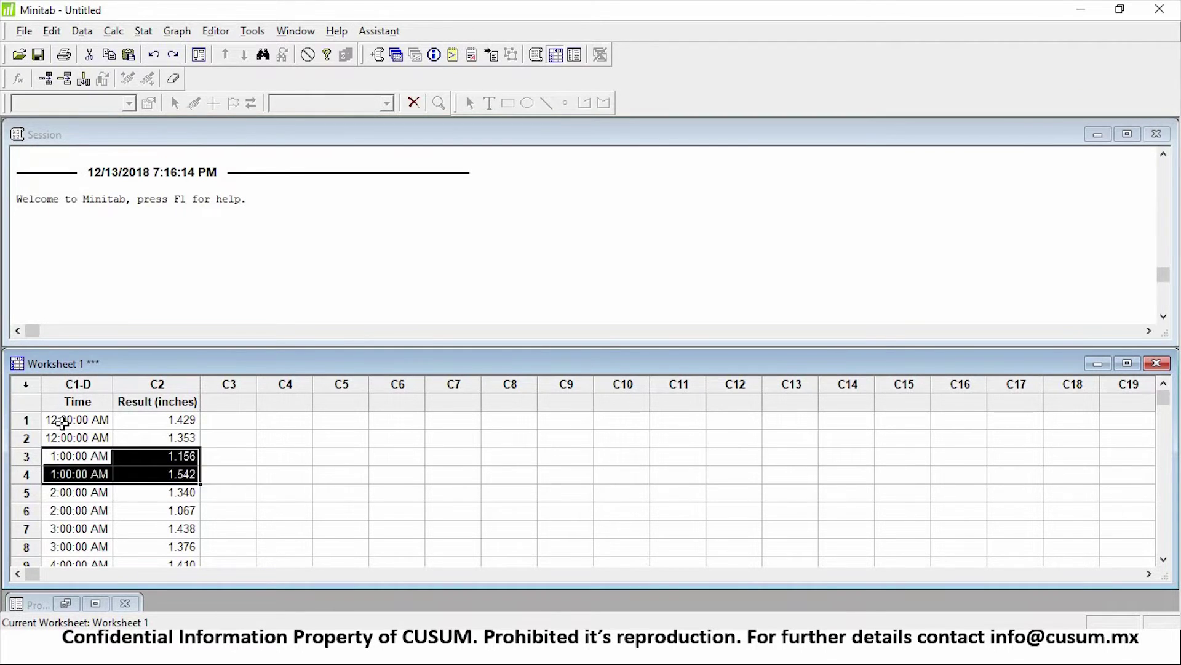
key("Down")
key("Down")
key("shift+Down")
key("shift+Right")
key("Escape")
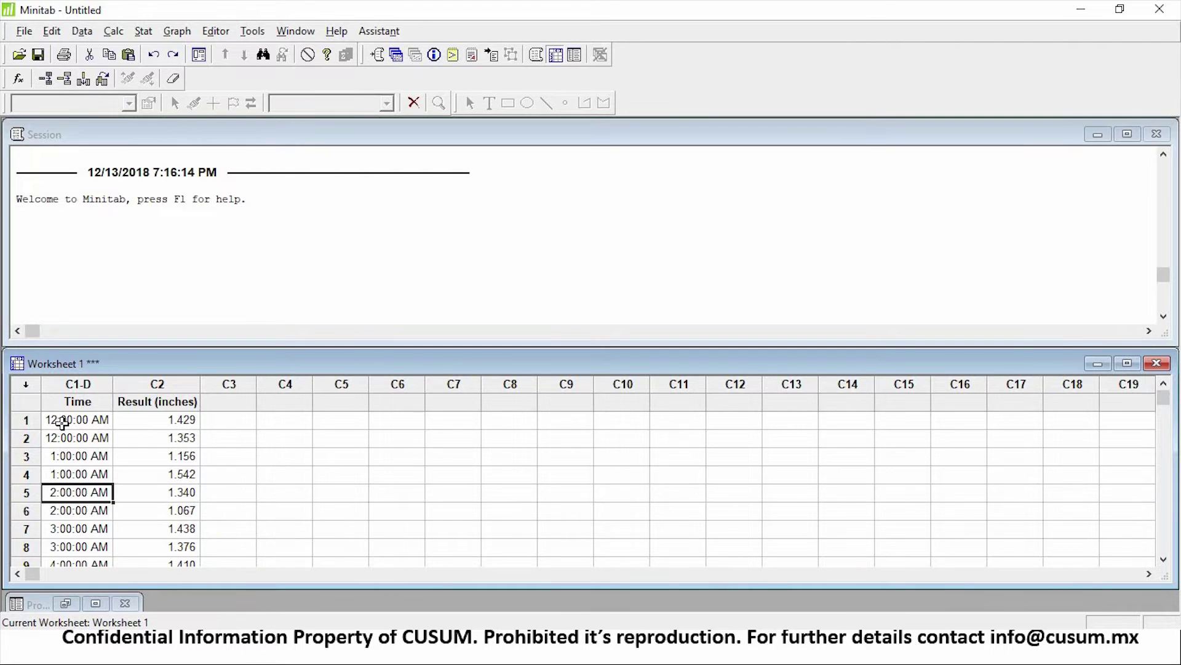
key("Up")
key("Up")
key("Up")
key("Up")
key("Up")
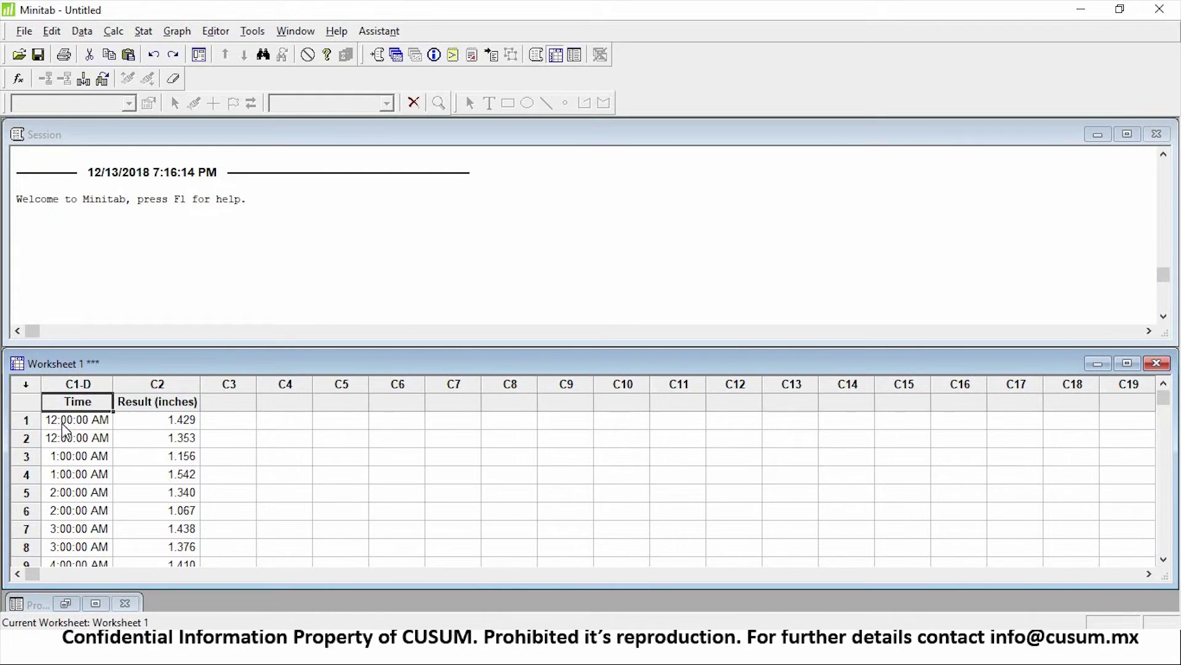
Switch to the presentation to review the data capture and Capability Analysis slides, and return to Minitab.
key("alt+Tab")
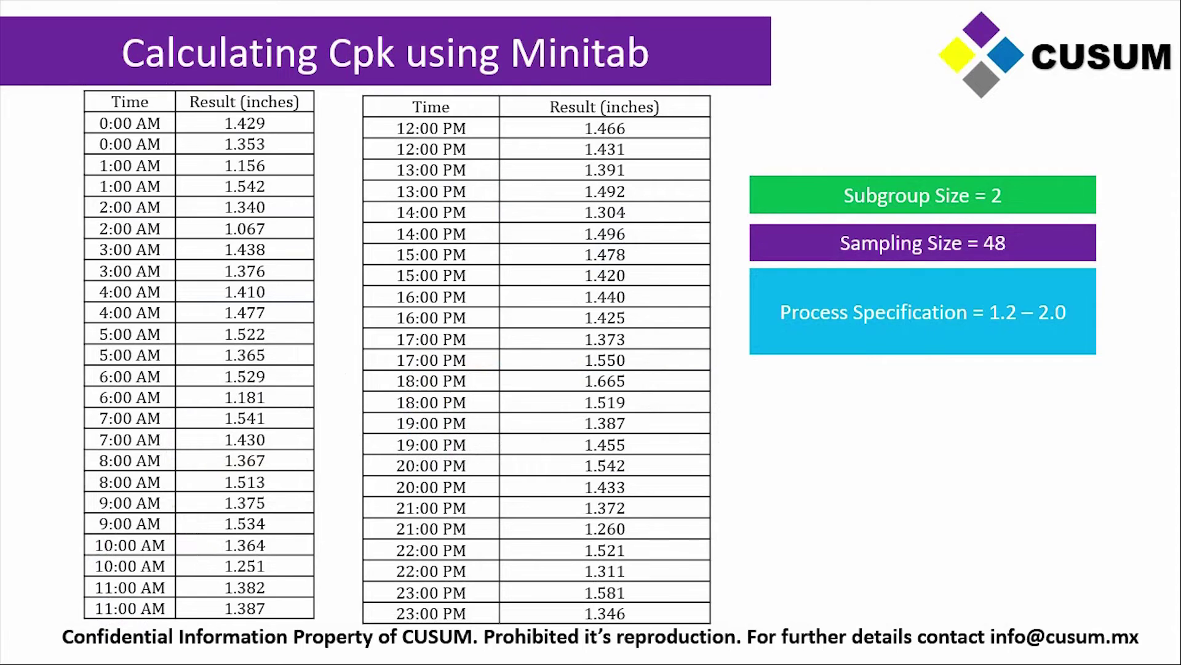
key("Right")
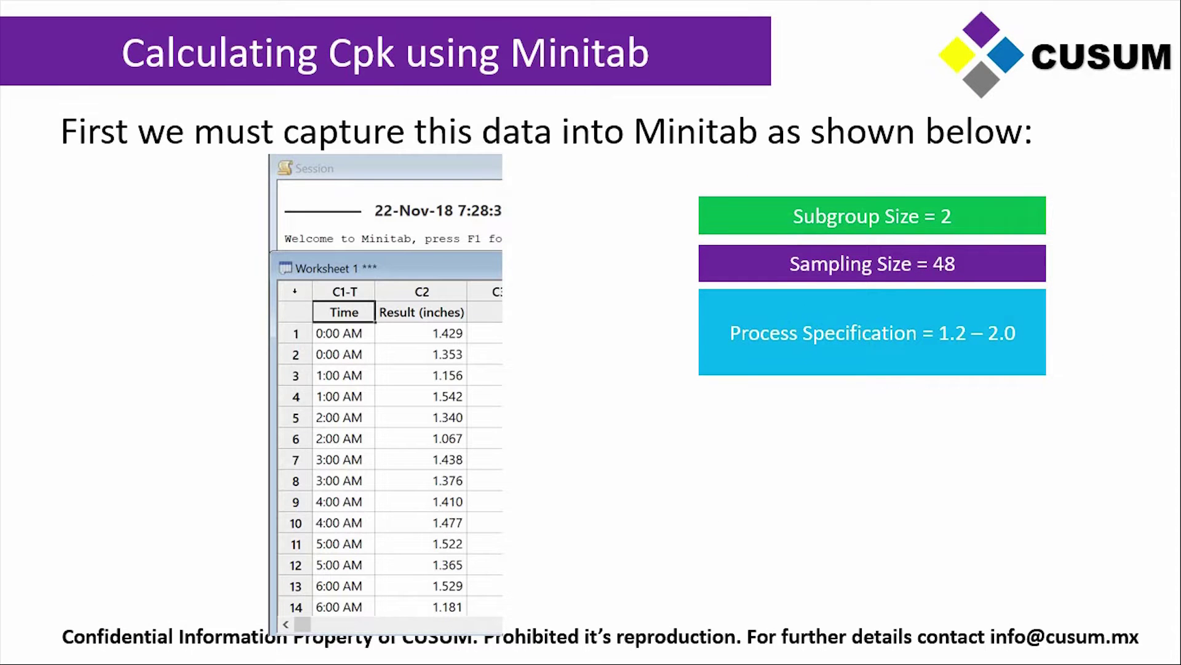
key("Right")
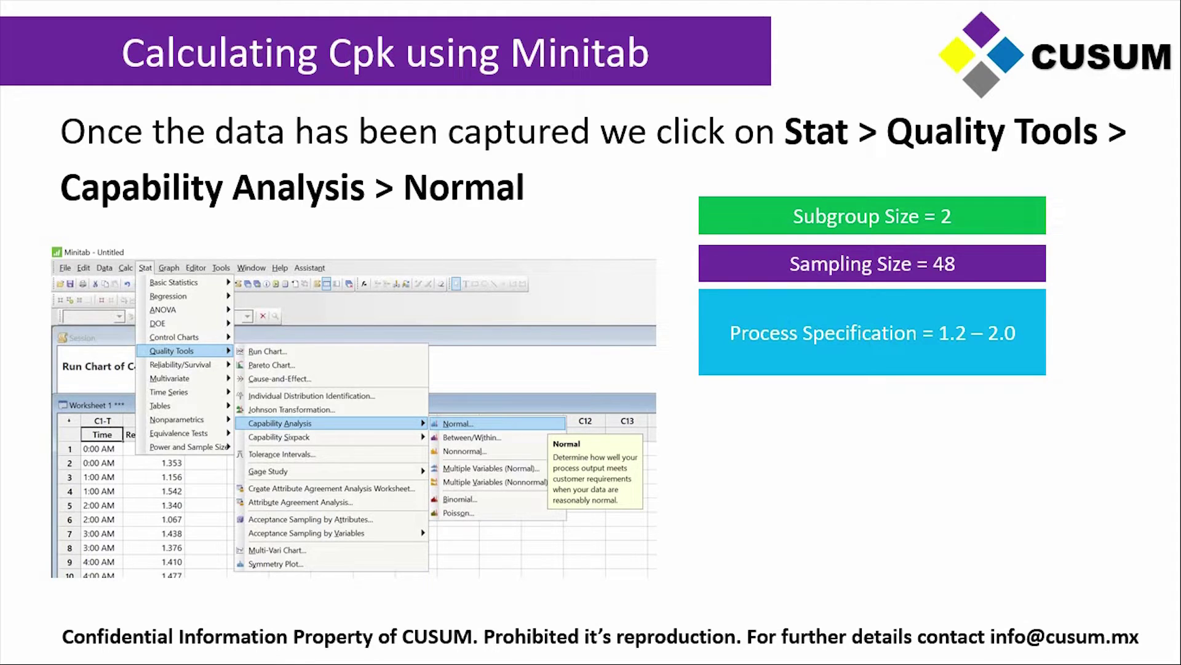
key("alt+Tab")
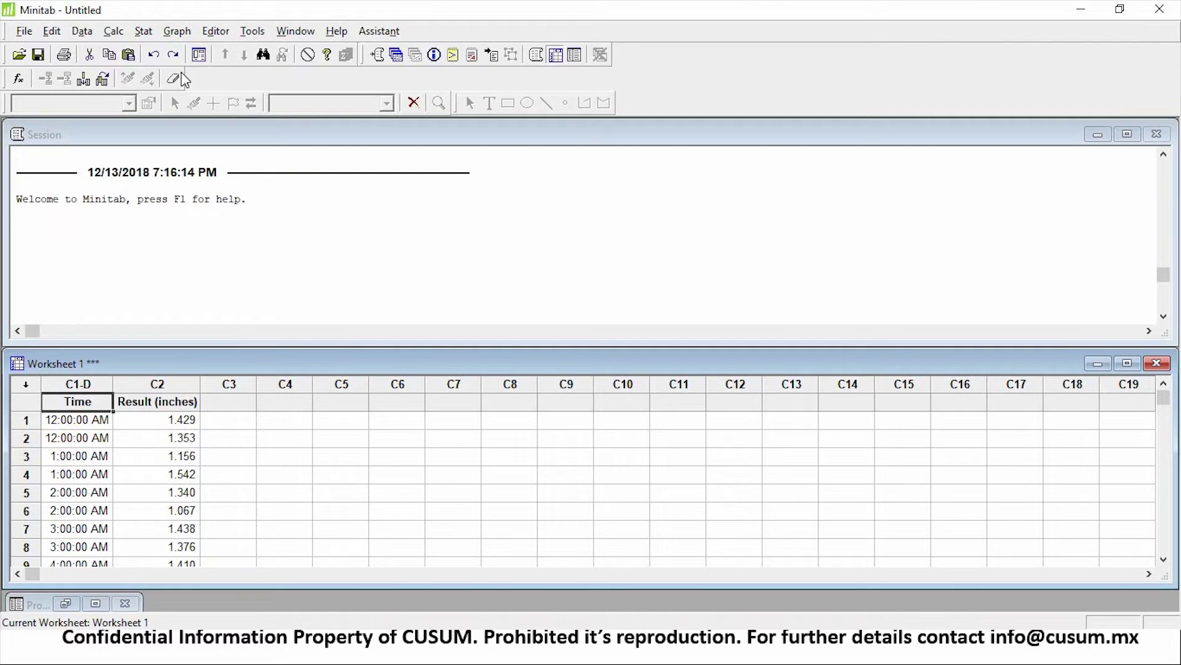
Start a normal Capability Analysis with Result (inches) as the single data column and Time as the subgroup ID column.
left_click(144, 31)
mouse_move(211, 149)
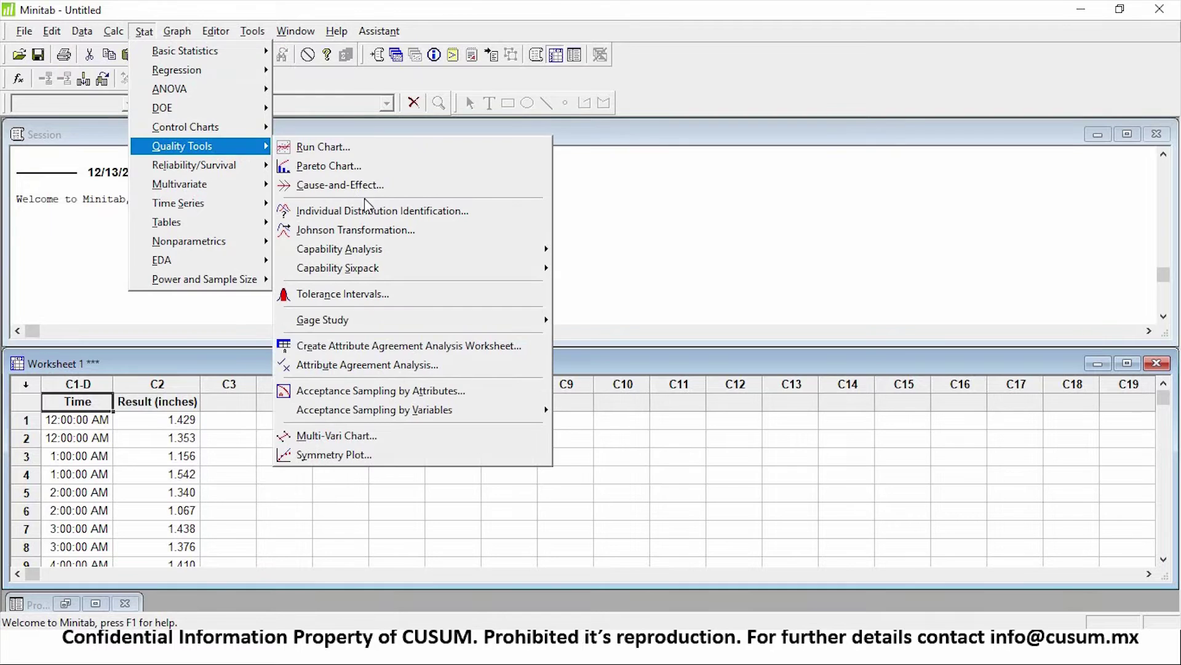
mouse_move(397, 249)
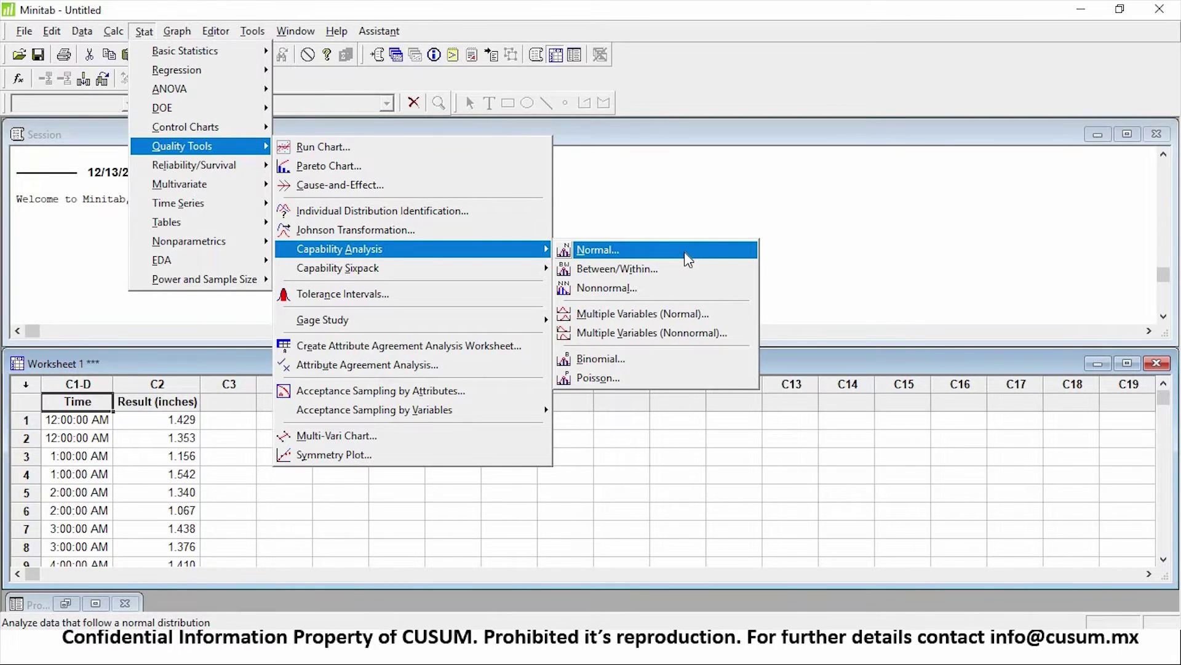
left_click(686, 258)
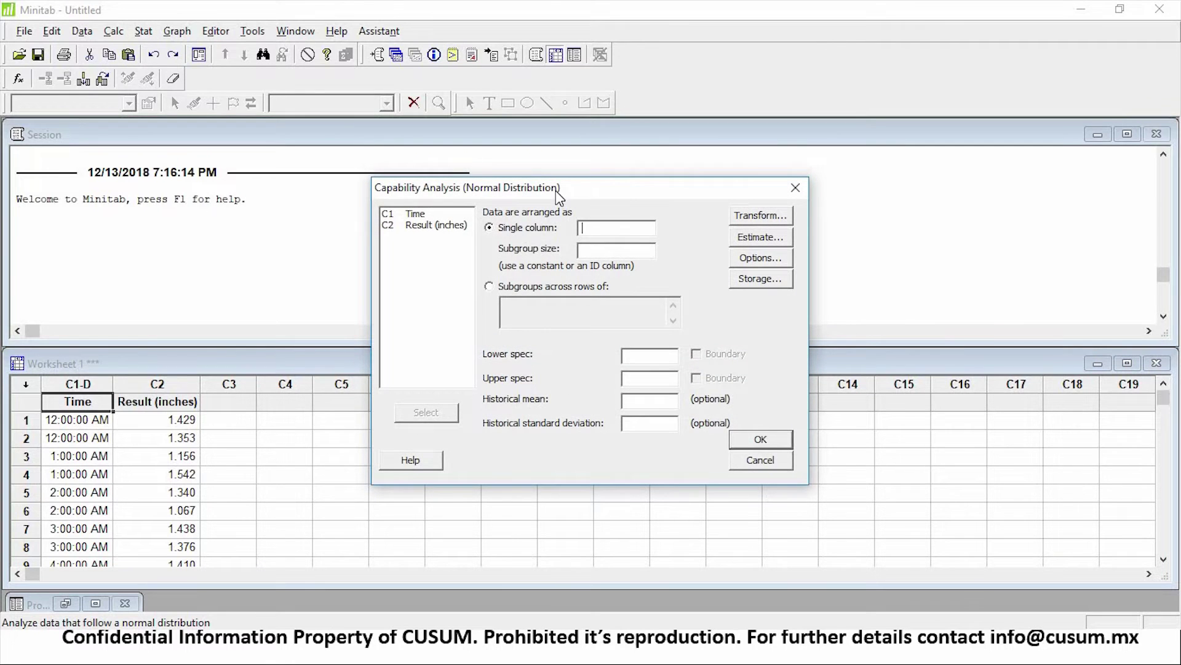
left_click_drag(557, 190, 534, 169)
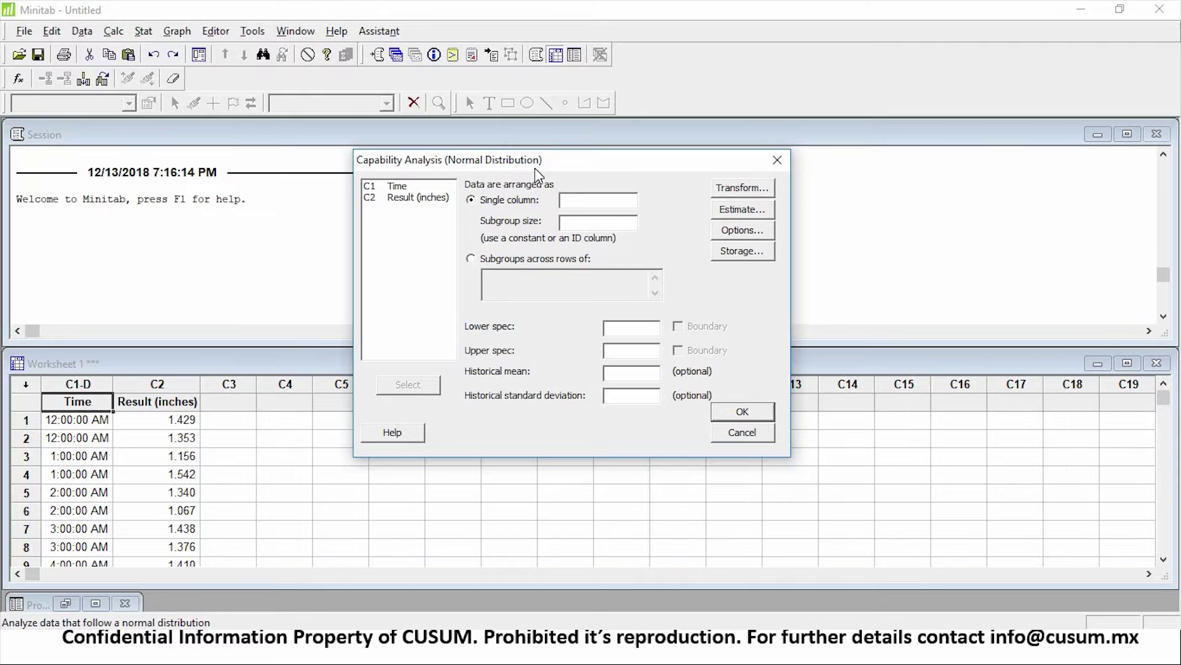
double_click(424, 198)
left_click(613, 223)
type("2")
double_click(370, 186)
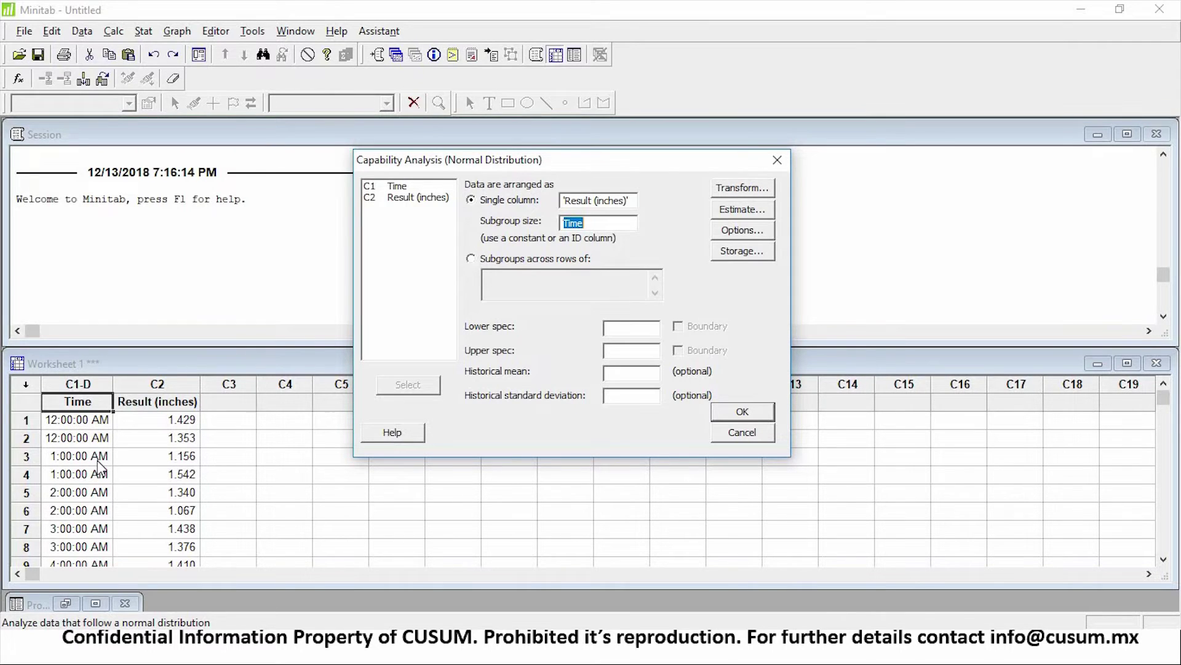
Set the lower spec to 1.2 and the upper spec to 2, and generate the process capability graph.
key("Tab")
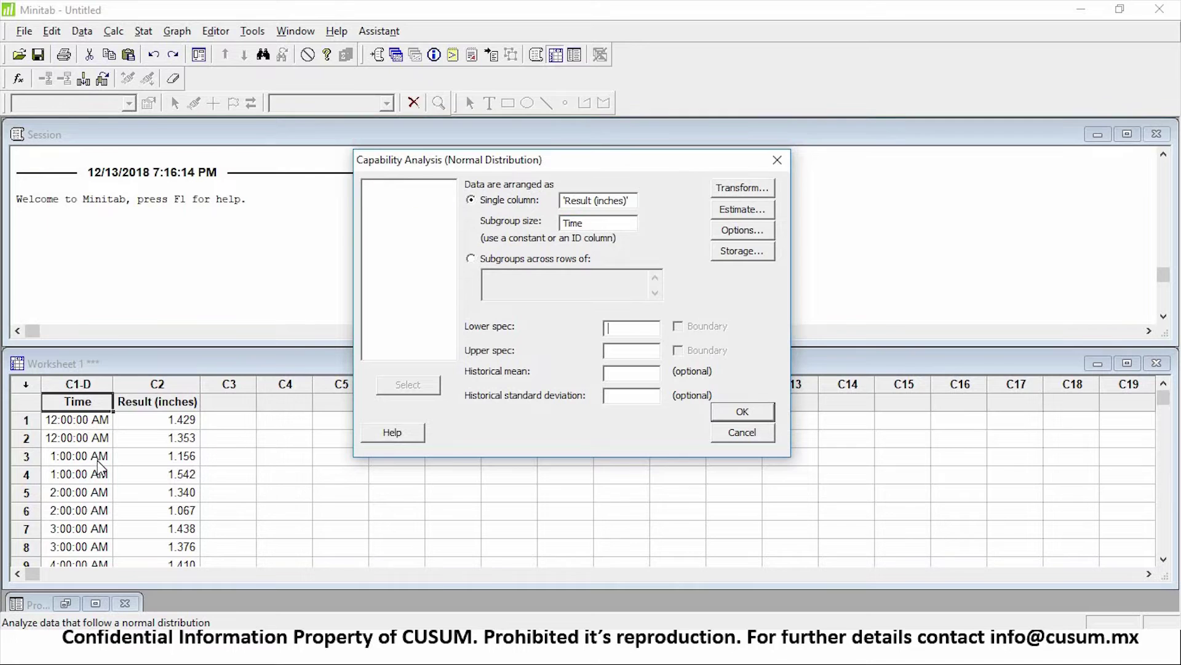
type("1.2")
key("Tab")
type("2")
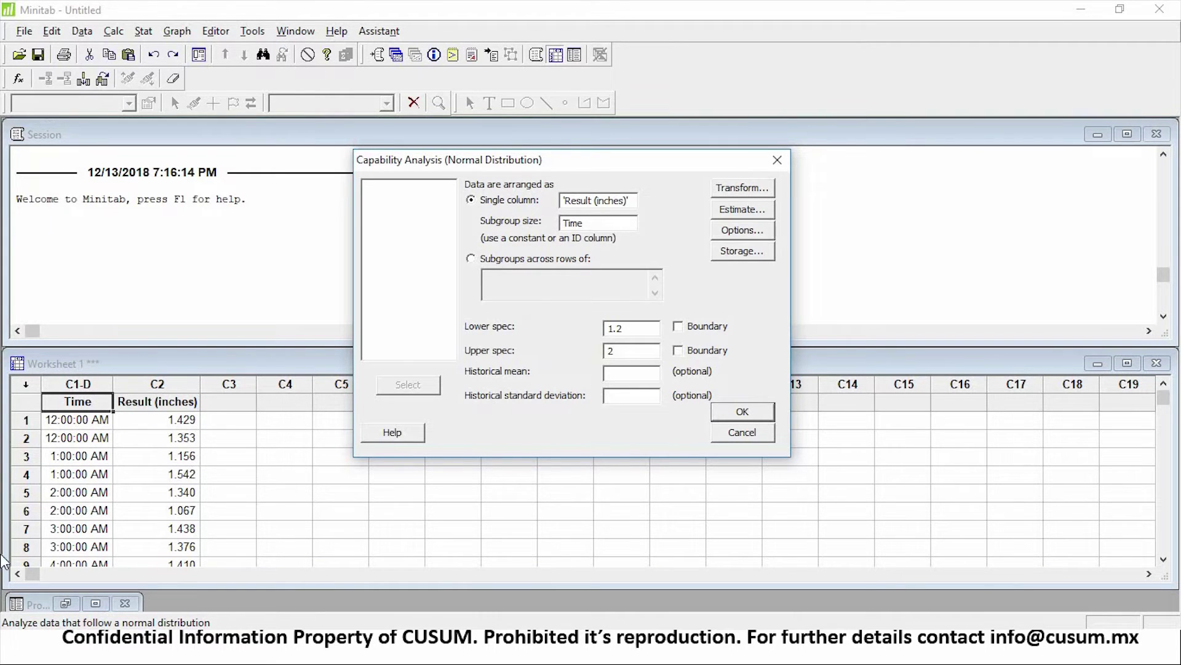
left_click(744, 413)
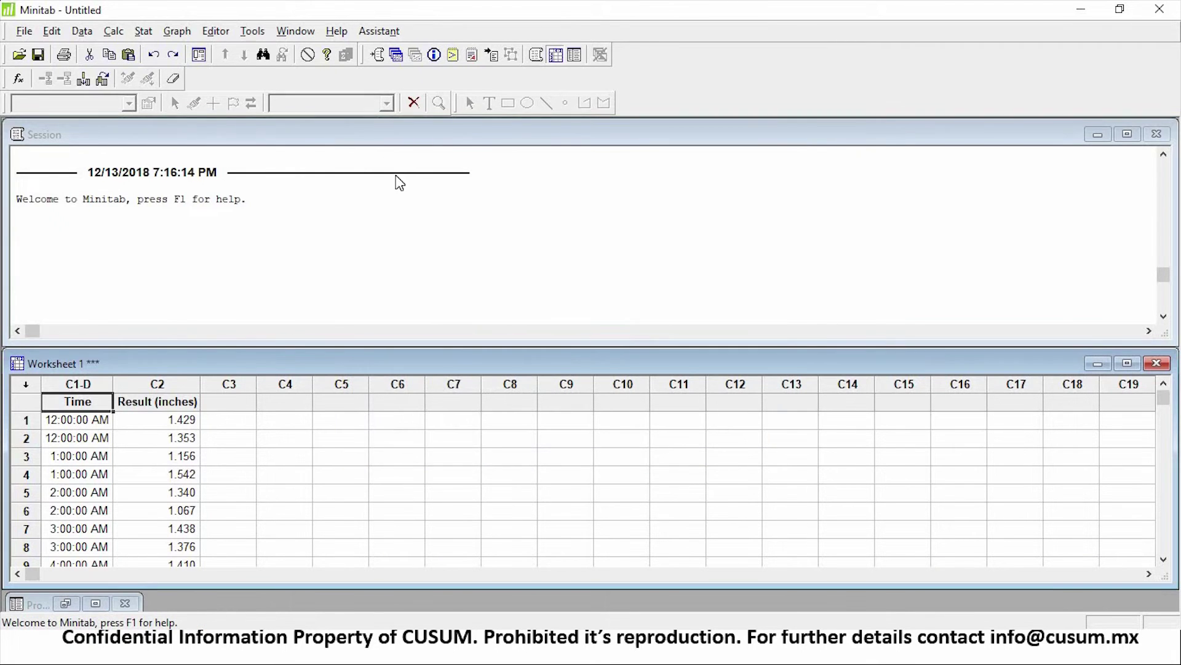
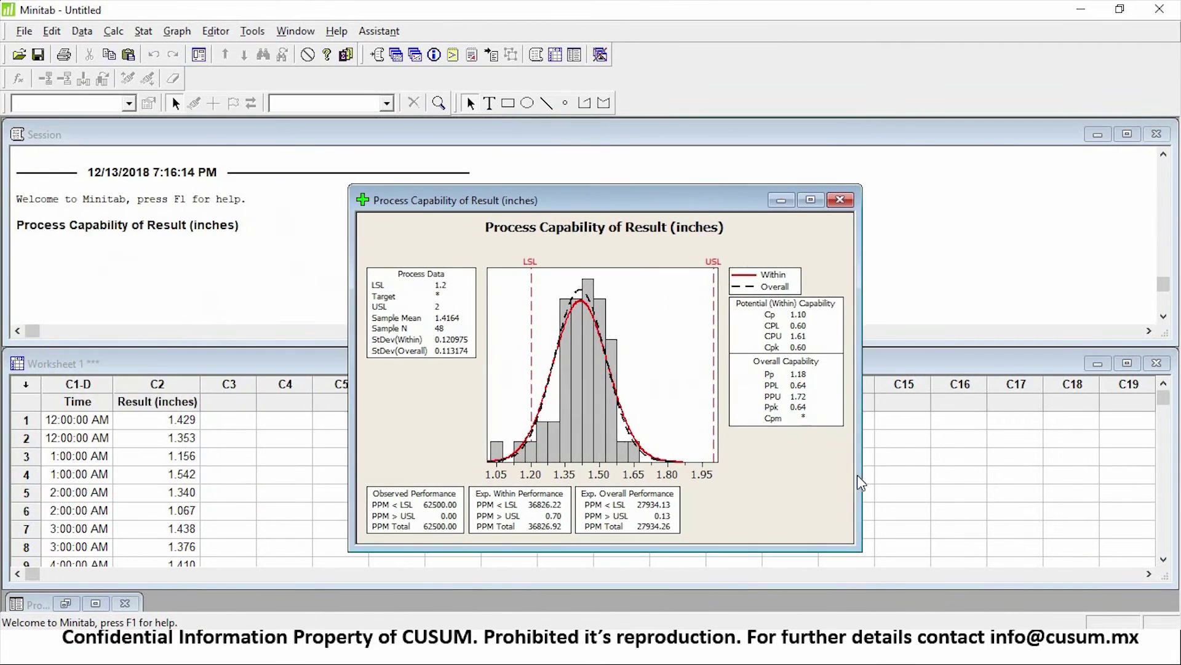
Enlarge and reposition the process capability graph window to examine its process data, Cp and Cpk indices, and PPM performance tables.
left_click_drag(869, 541, 1005, 610)
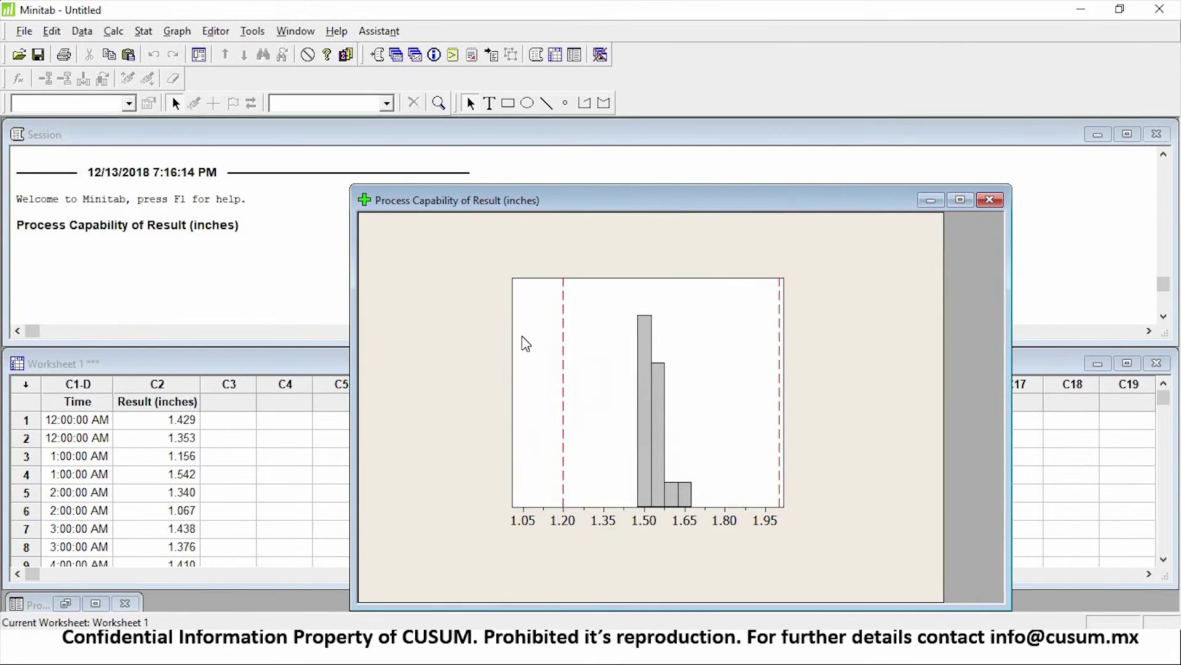
left_click_drag(233, 136, 187, 118)
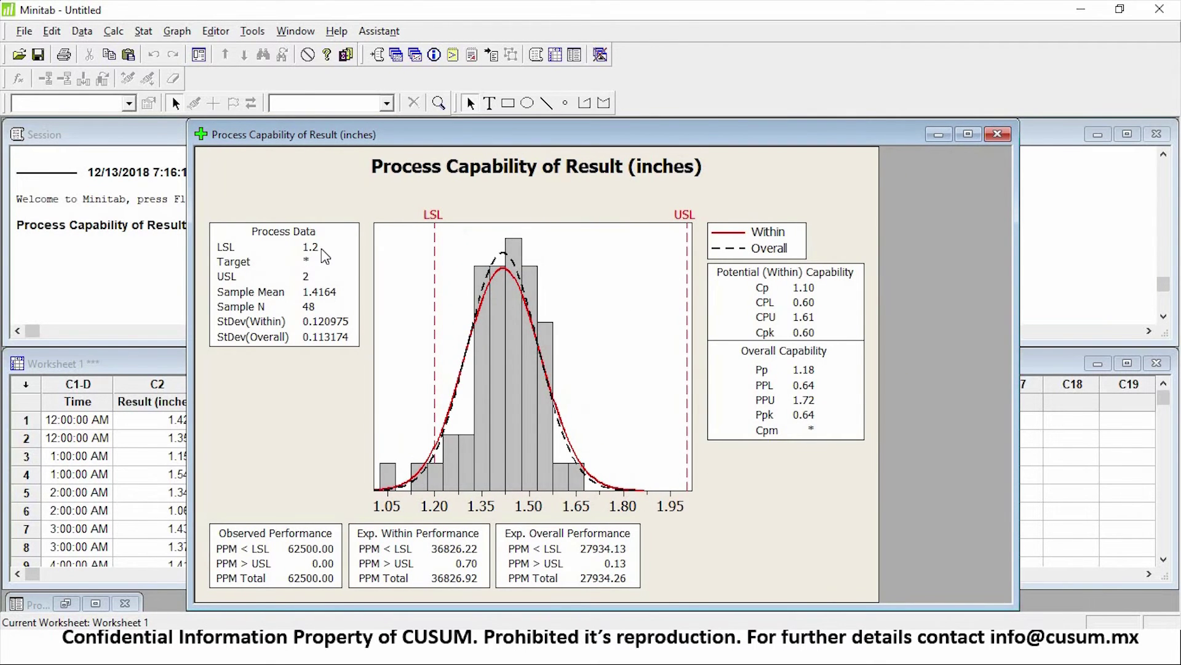
left_click(356, 227)
left_click(774, 337)
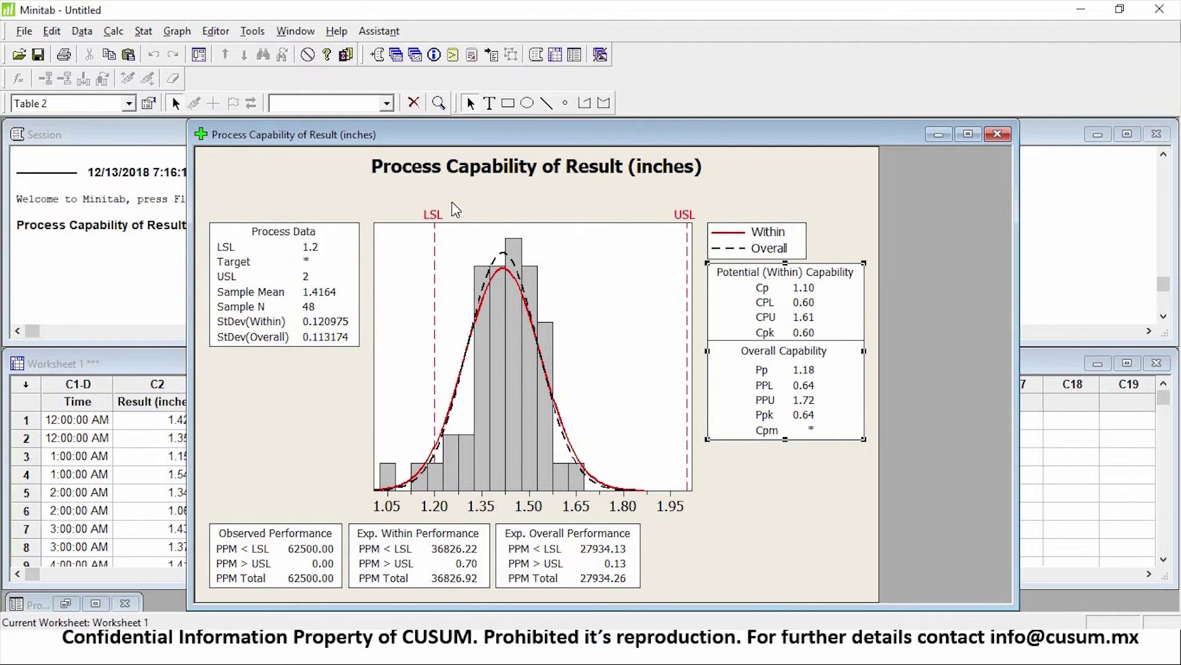
left_click(800, 332)
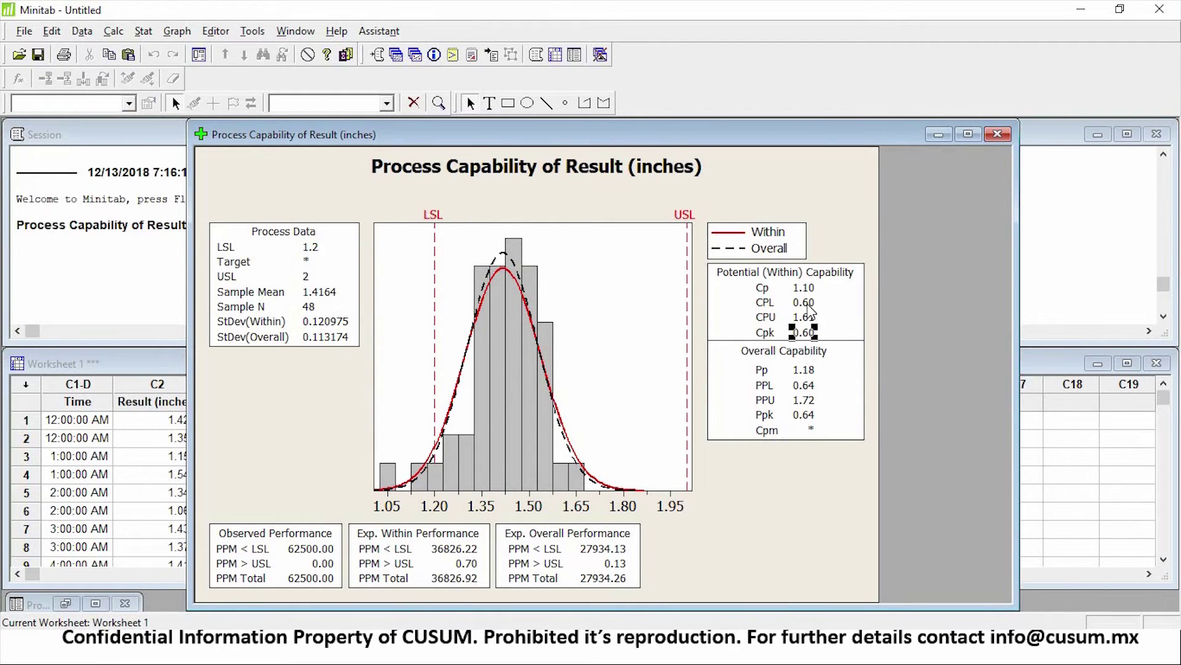
left_click(773, 504)
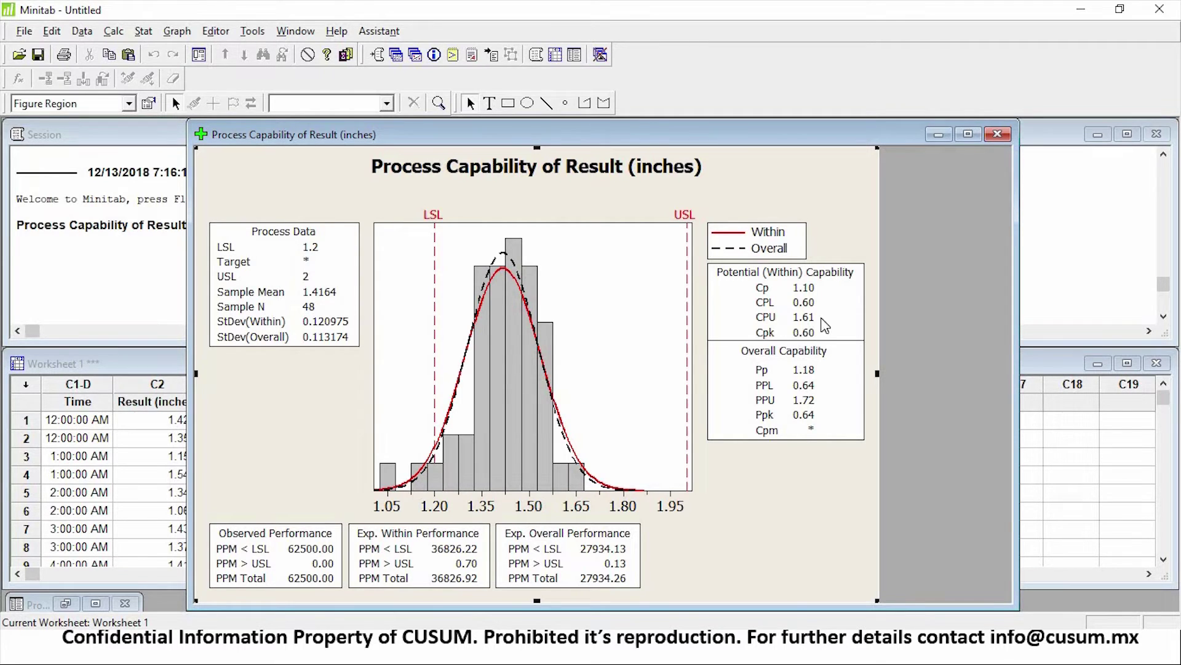
left_click(804, 338)
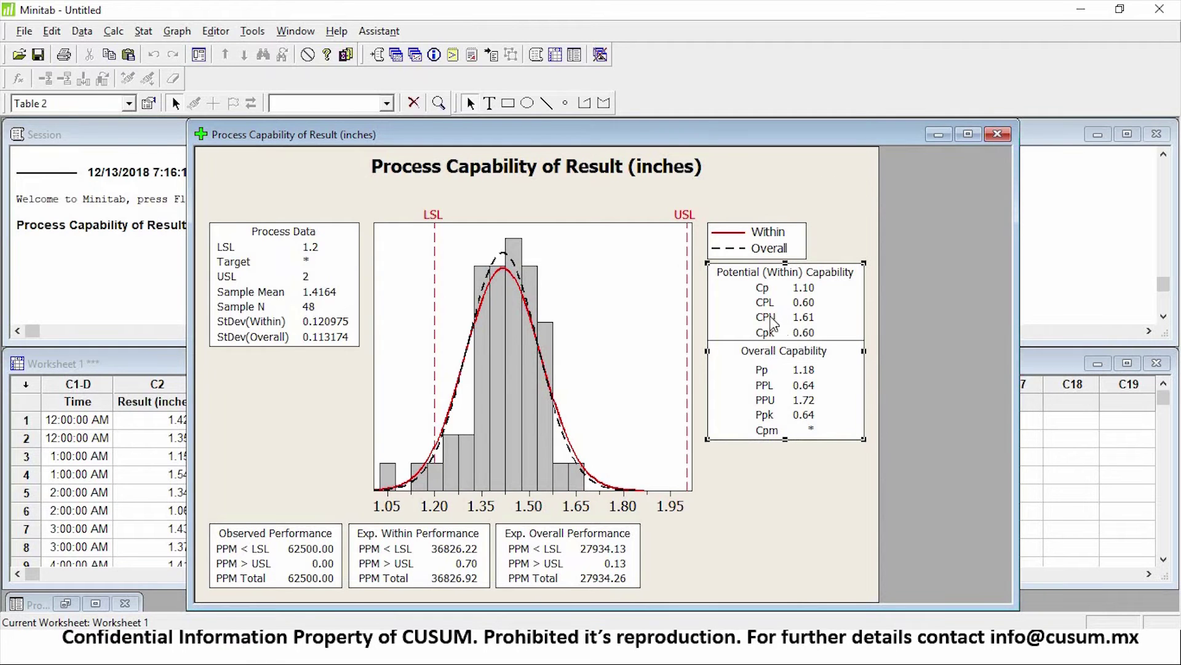
left_click(809, 316)
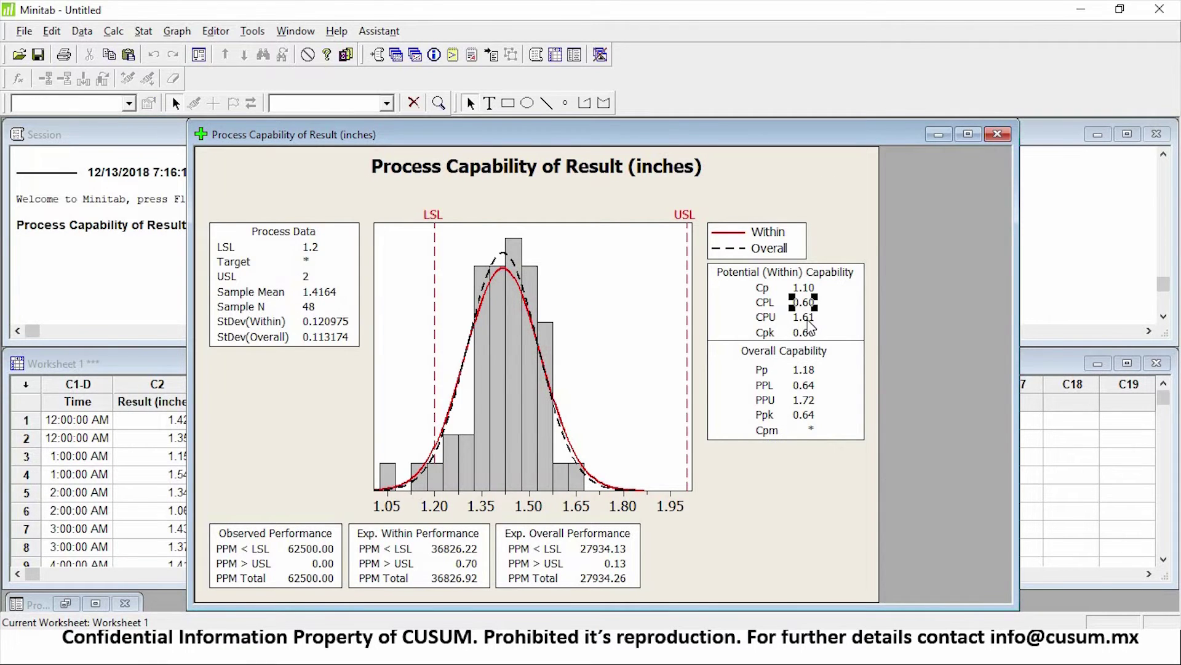
left_click(803, 338)
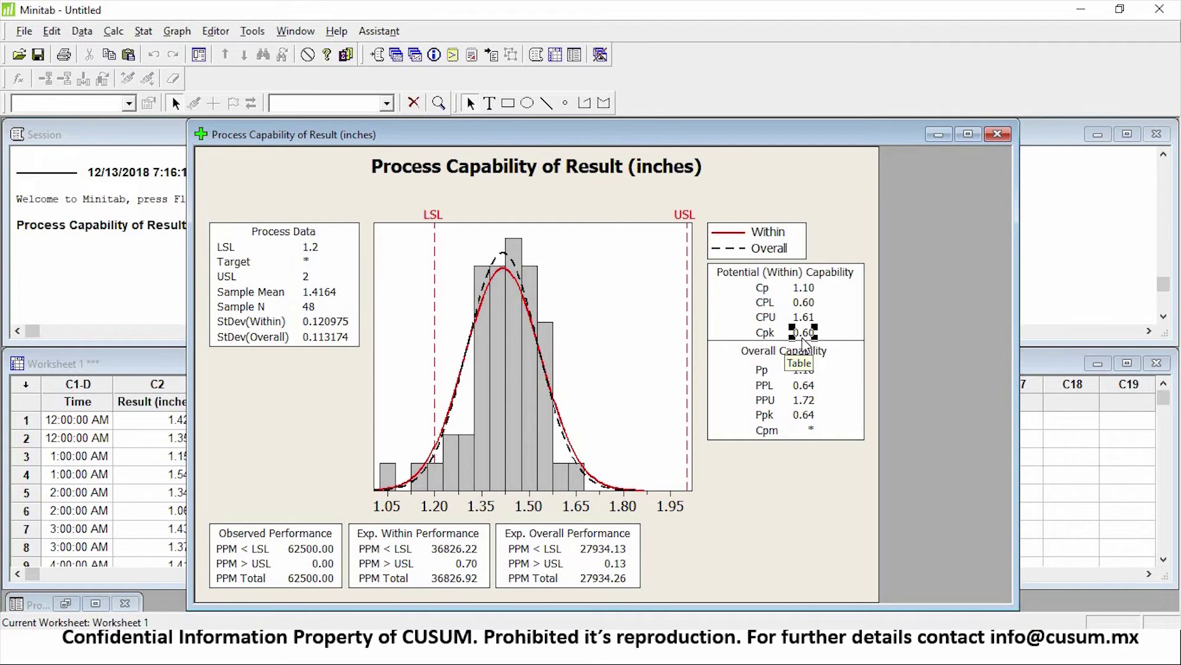
left_click(812, 454)
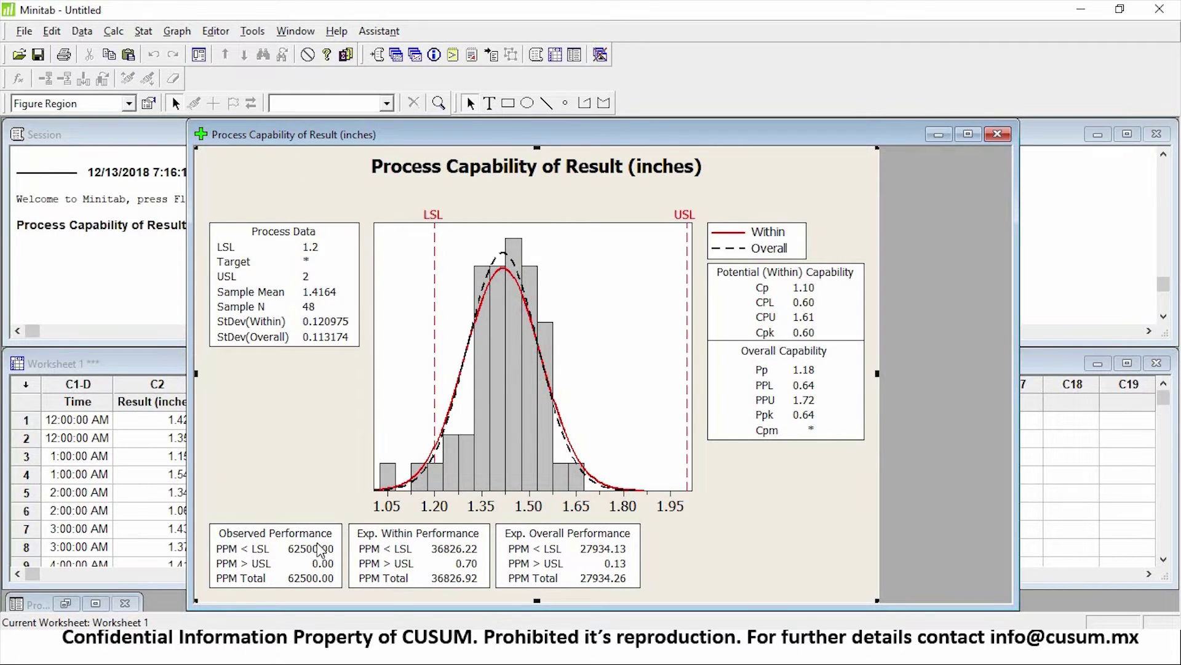
left_click(294, 577)
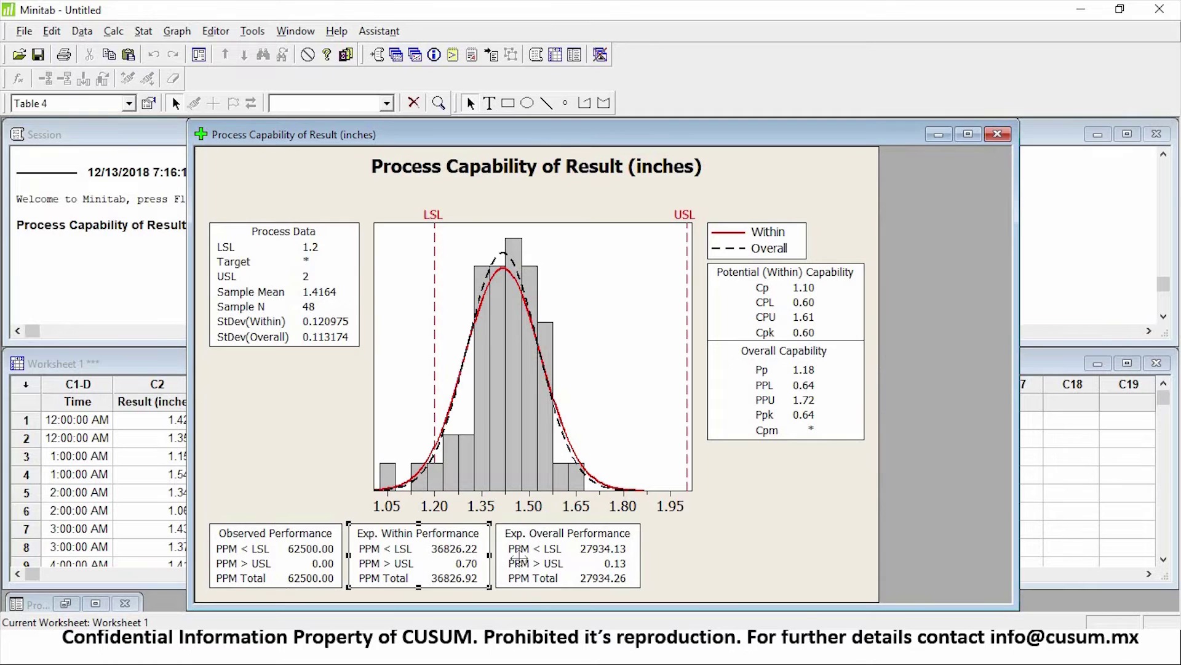
left_click(695, 560)
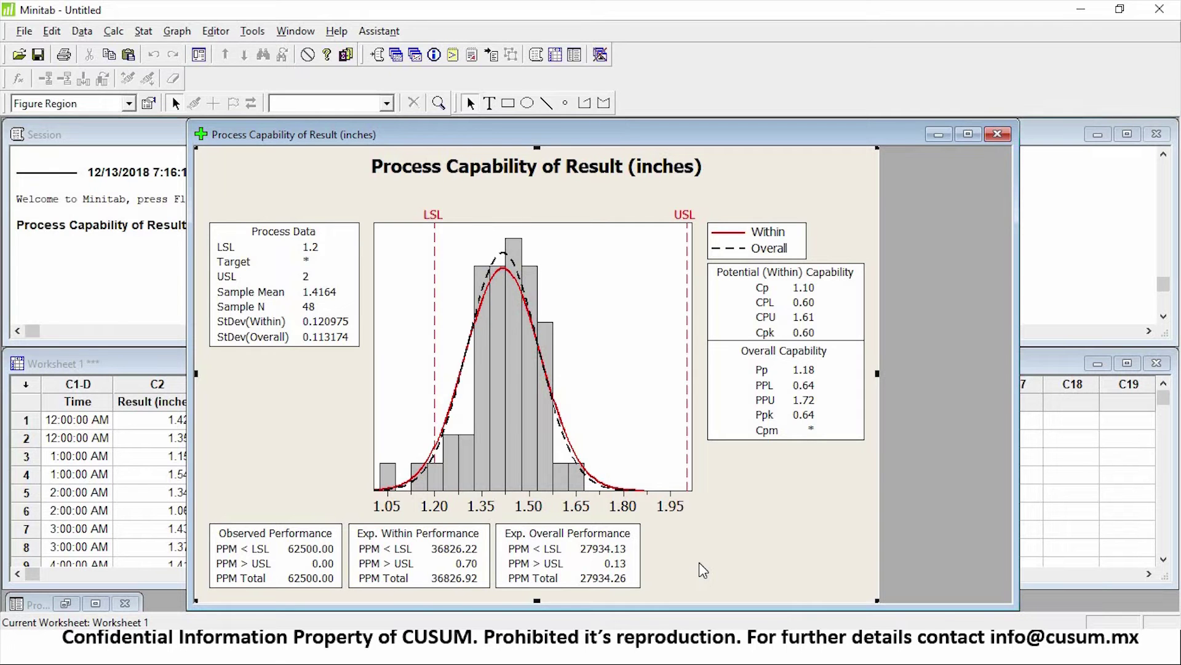
Switch to the presentation and review the slides on the analysis settings, the graph's sections and the Cpk interpretation.
key("alt+Tab")
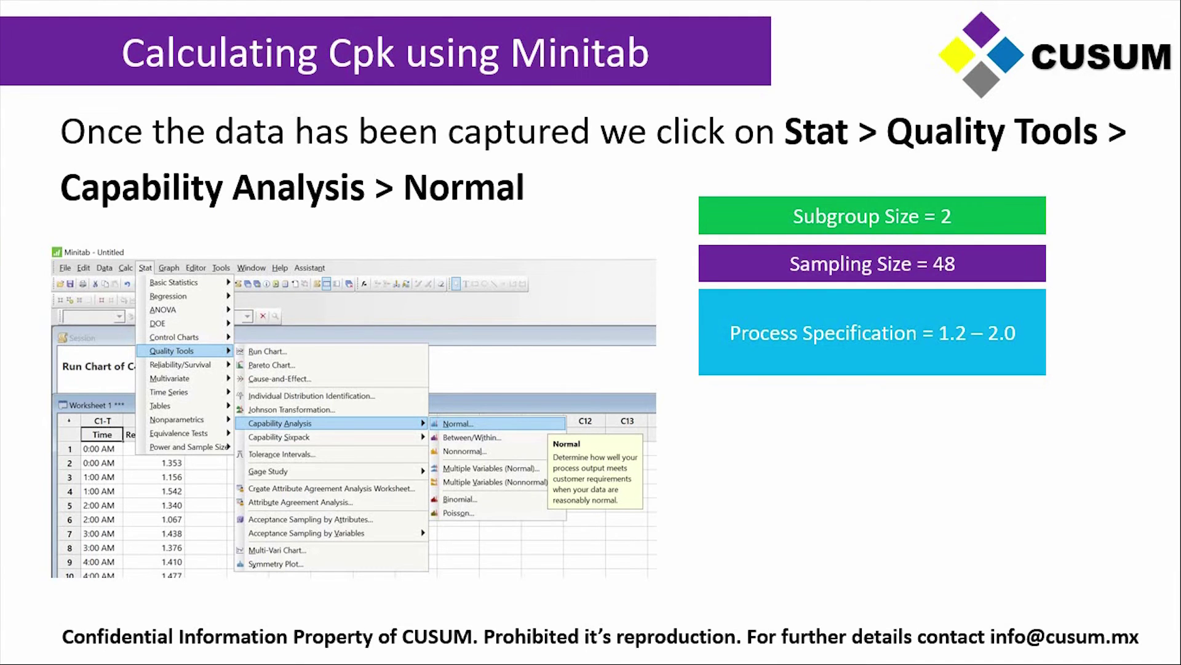
key("Right")
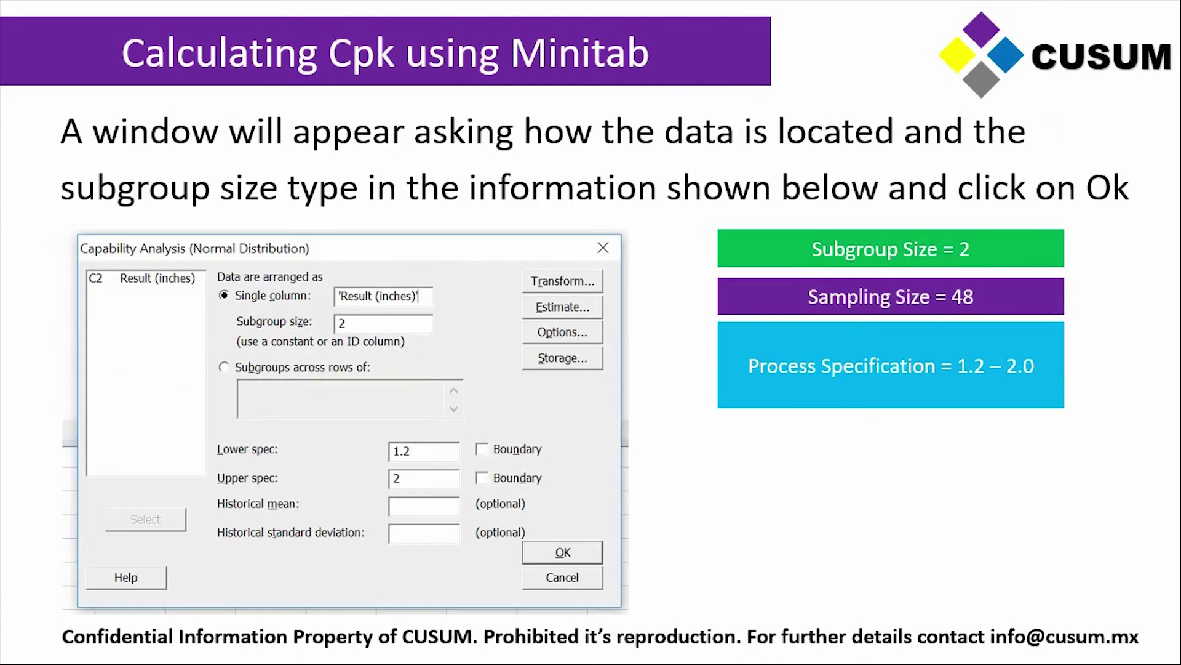
key("Right")
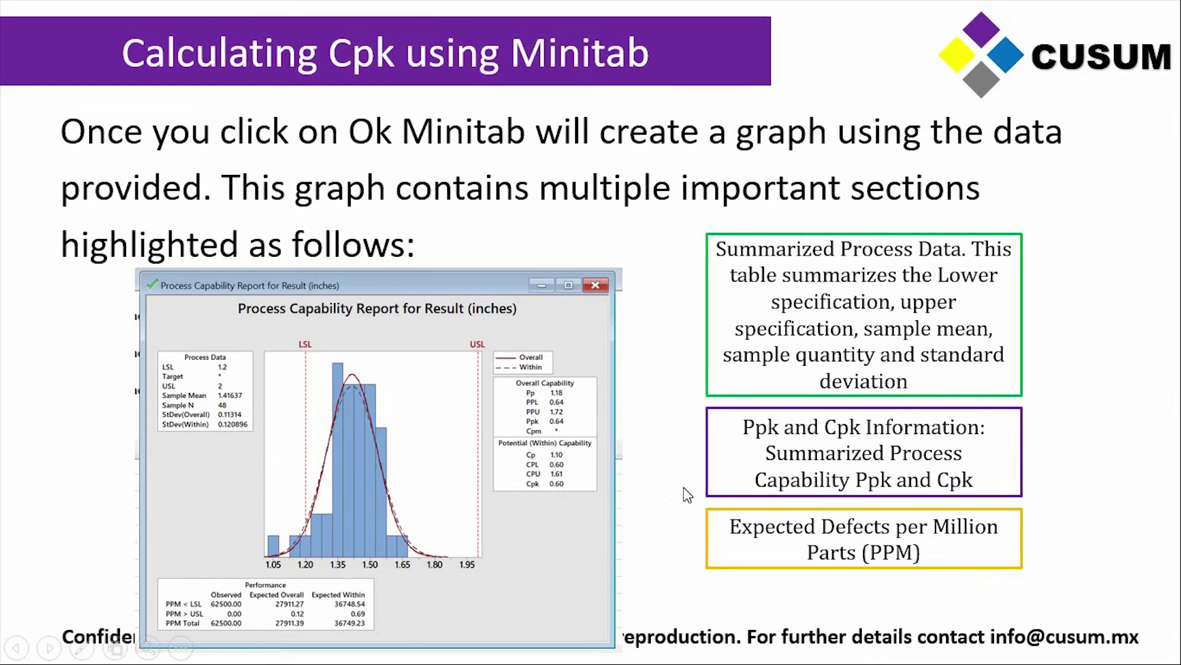
key("Right")
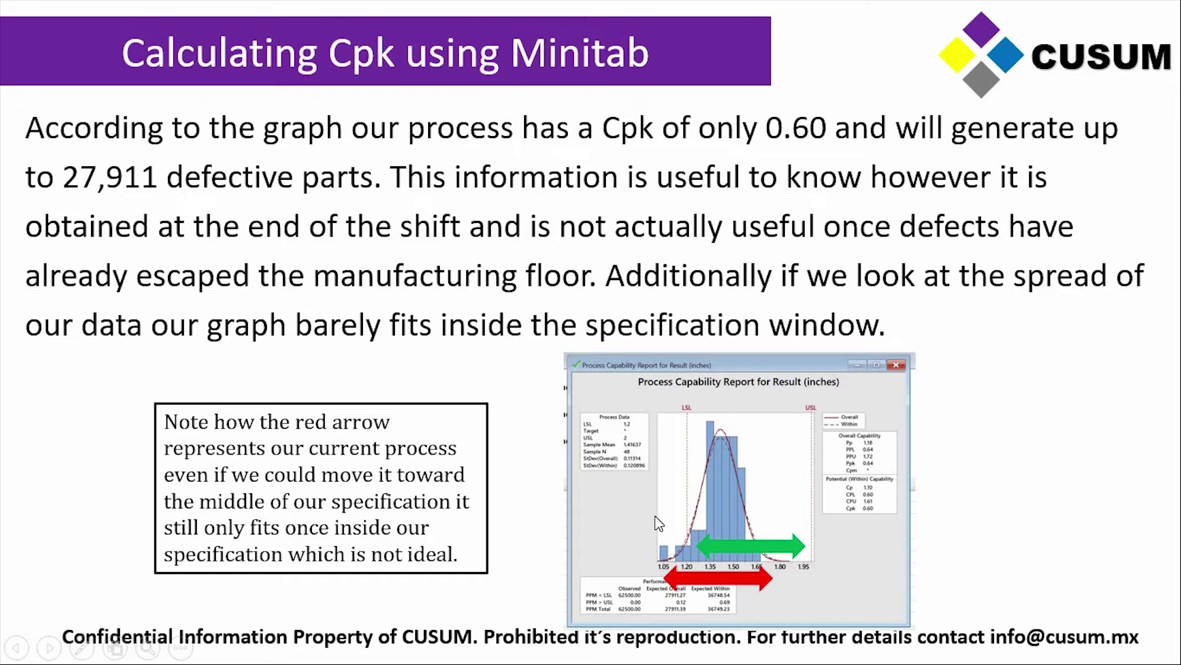
Return to Minitab and examine the spread of the histogram bars relative to the specification limits.
key("alt+Tab")
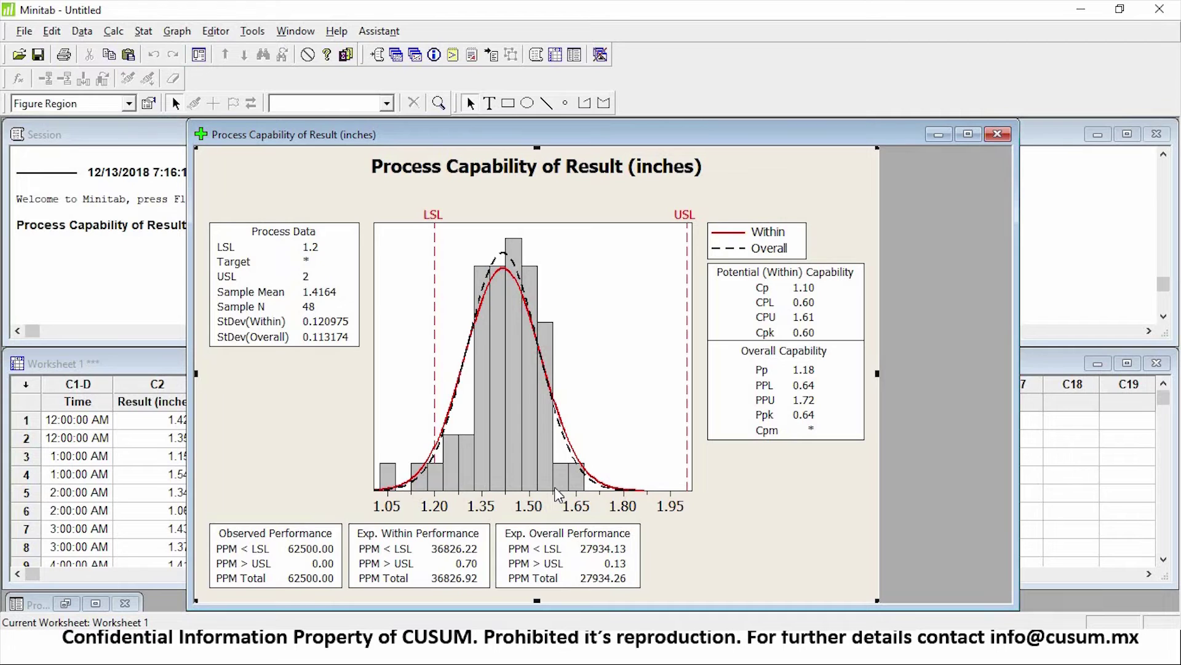
mouse_move(556, 488)
mouse_move(520, 414)
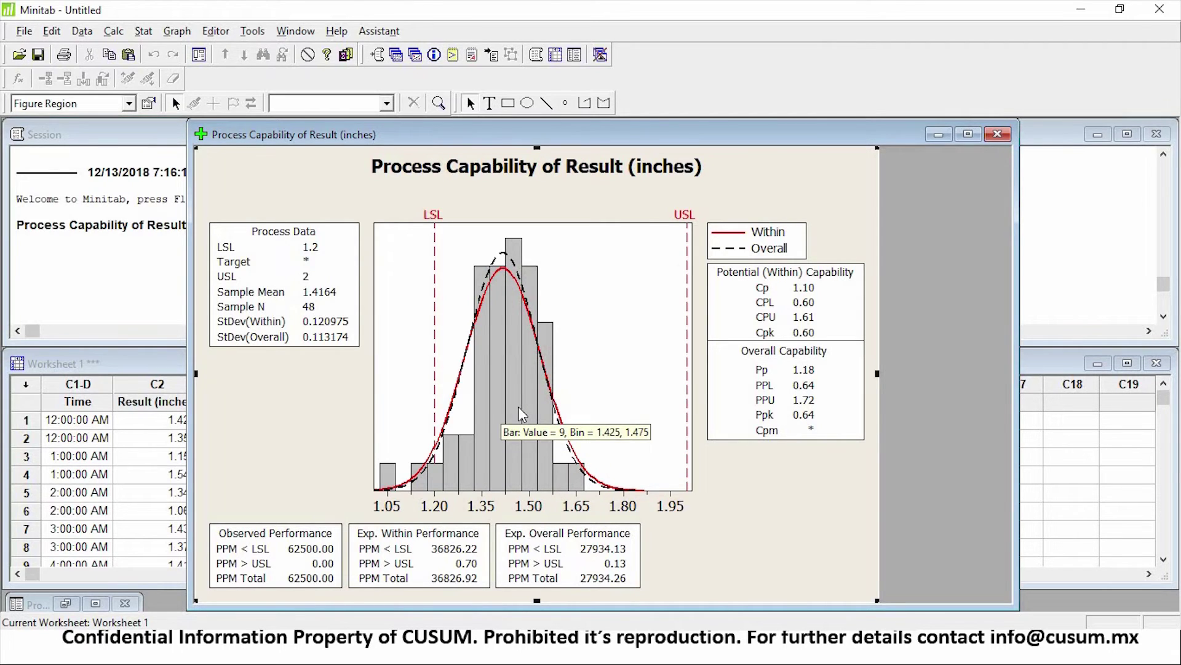